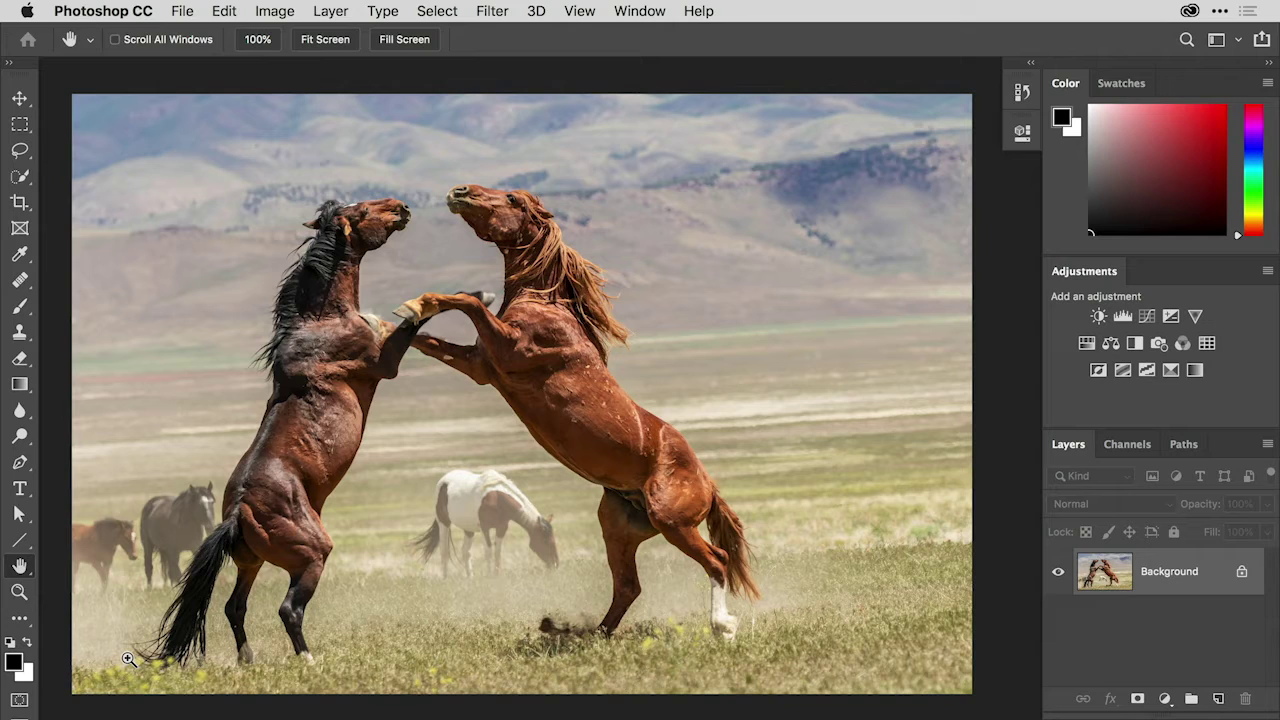
# Duplicate the Background photo onto a new Layer 1 with Cmd+J
pyautogui.press('super+j')
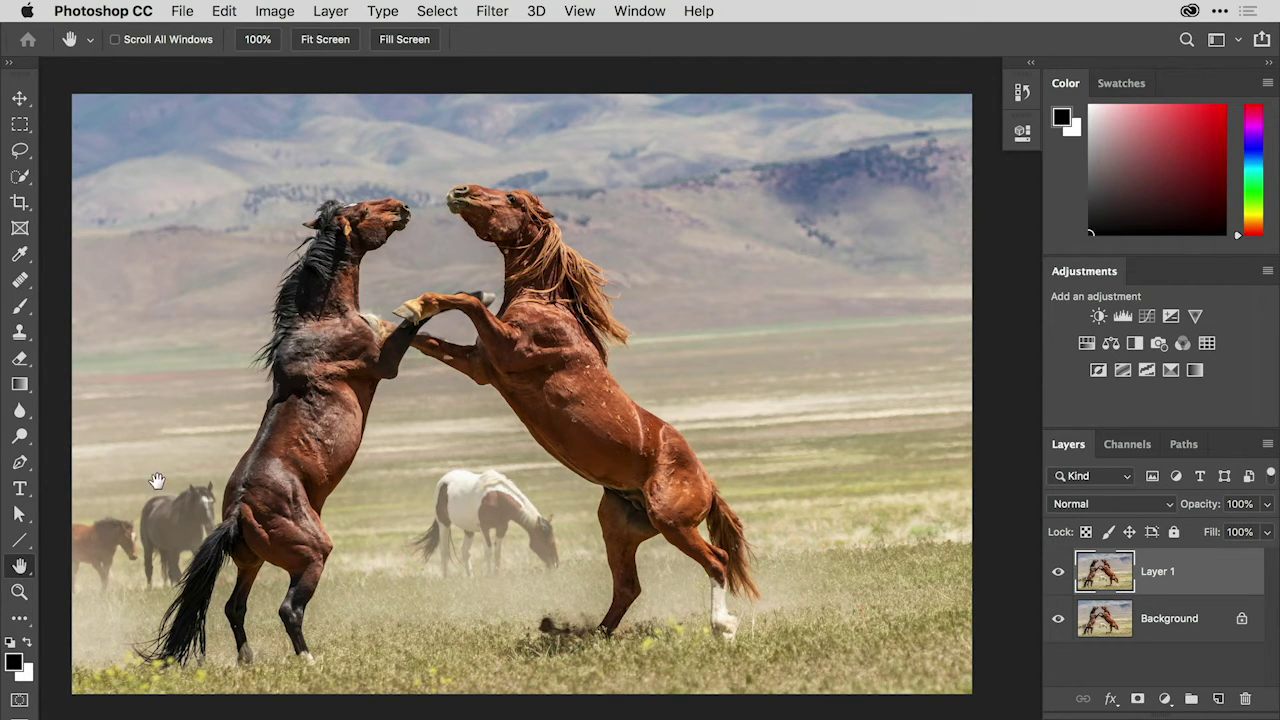
# With the Patch Tool, draw a freehand outline around the white horse grazing mid-field
pyautogui.click(28, 286)
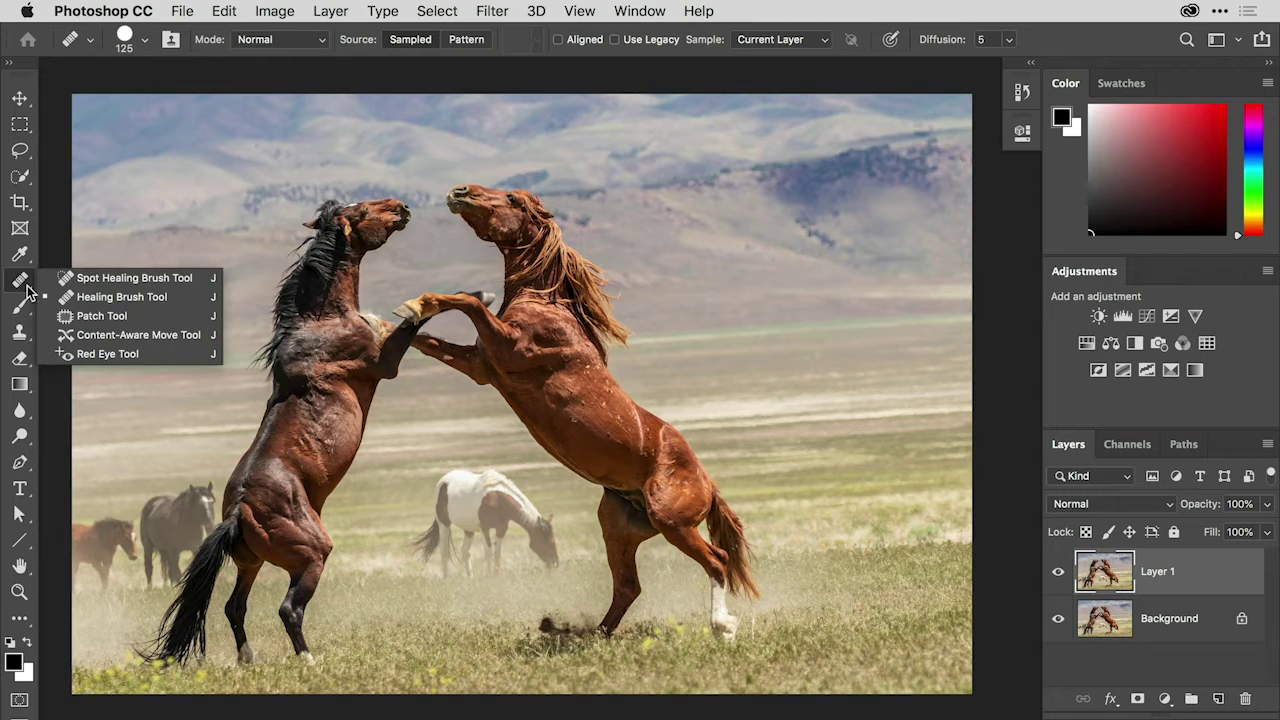
pyautogui.click(139, 317)
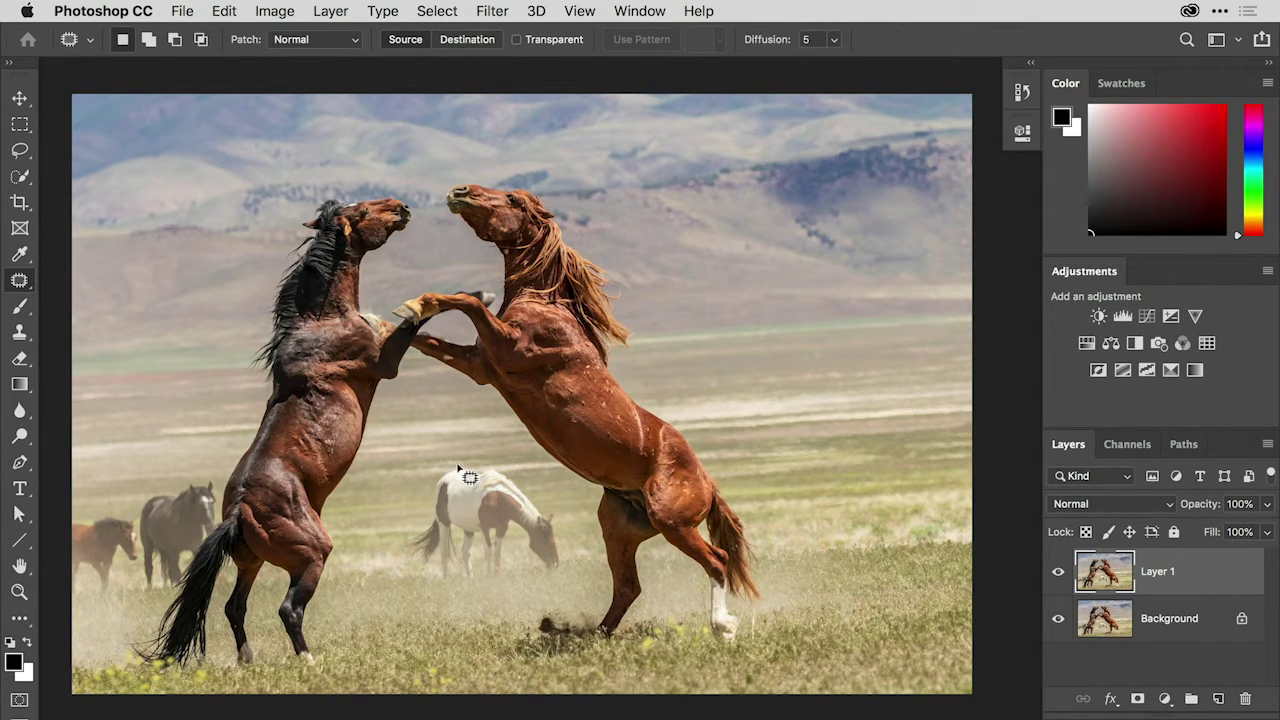
pyautogui.moveTo(460, 467)
pyautogui.mouseDown()
pyautogui.moveTo(427, 521)
pyautogui.moveTo(407, 537)
pyautogui.moveTo(415, 573)
pyautogui.moveTo(451, 593)
pyautogui.moveTo(516, 570)
pyautogui.moveTo(558, 577)
pyautogui.moveTo(570, 558)
pyautogui.moveTo(558, 514)
pyautogui.moveTo(515, 473)
pyautogui.moveTo(455, 466)
pyautogui.mouseUp()
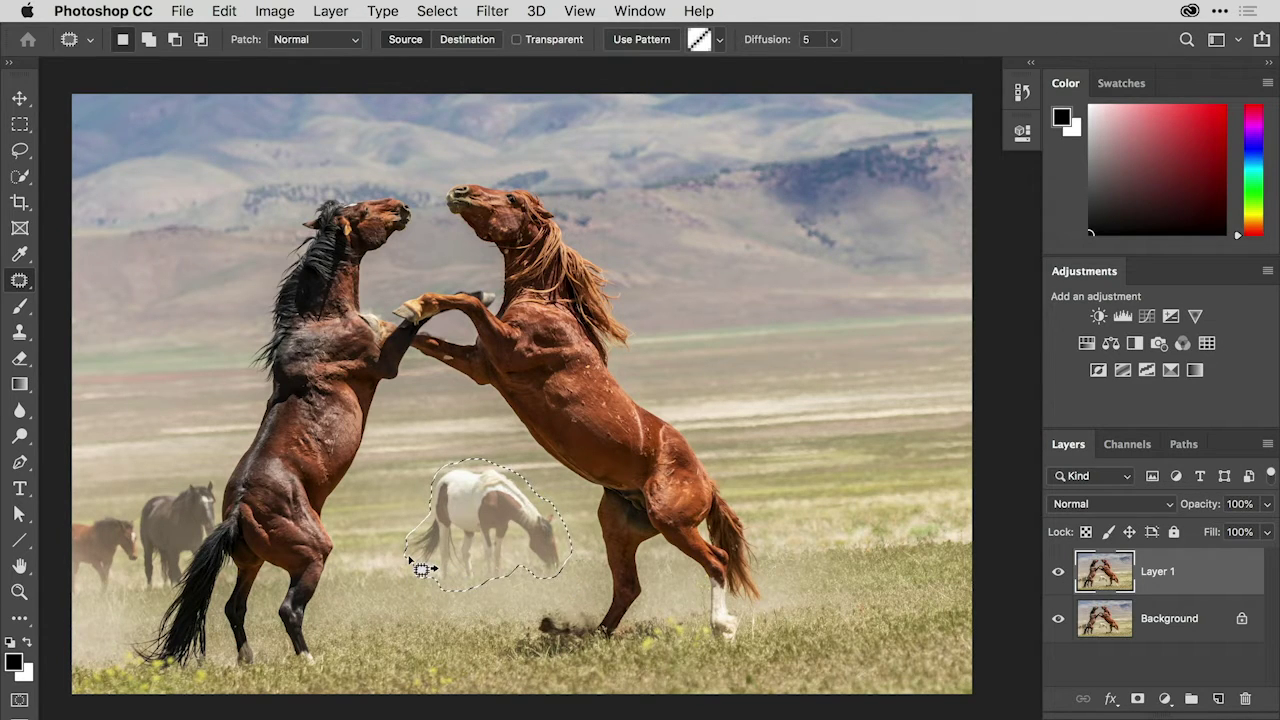
# Patch in Normal, Destination mode to copy the white horse into the right-hand grass, then deselect
pyautogui.click(350, 45)
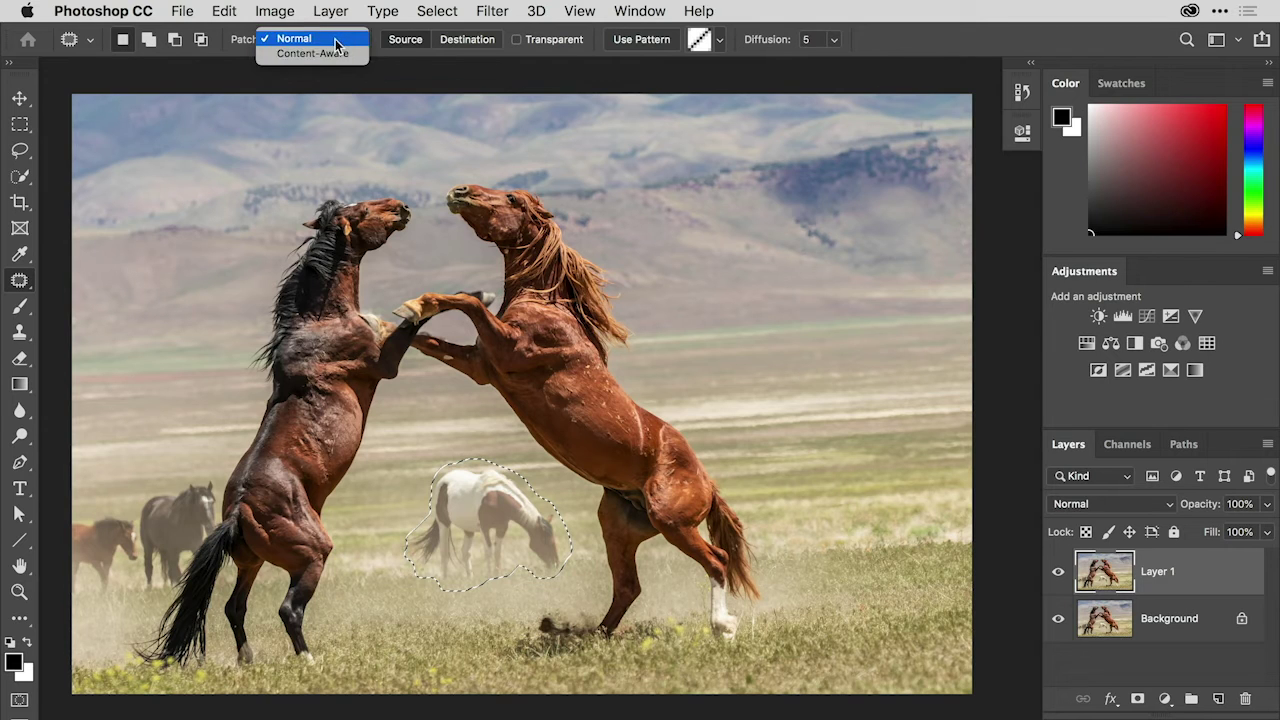
pyautogui.click(335, 40)
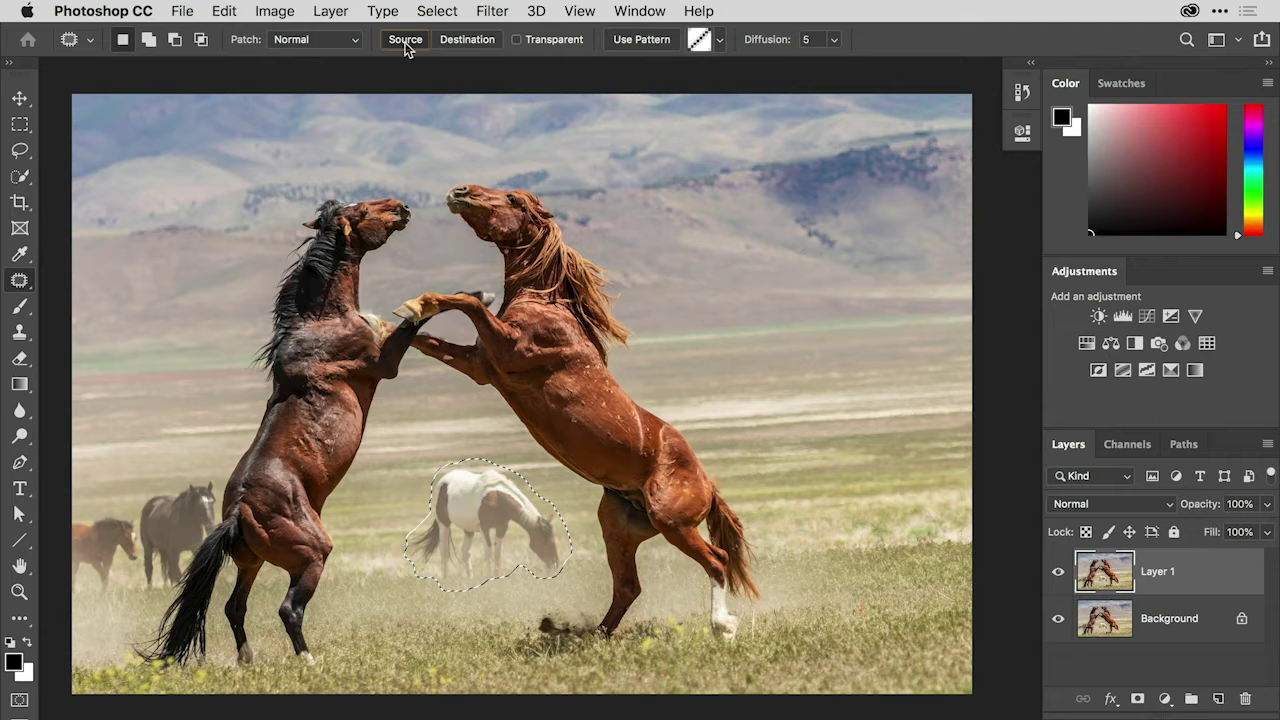
pyautogui.click(466, 45)
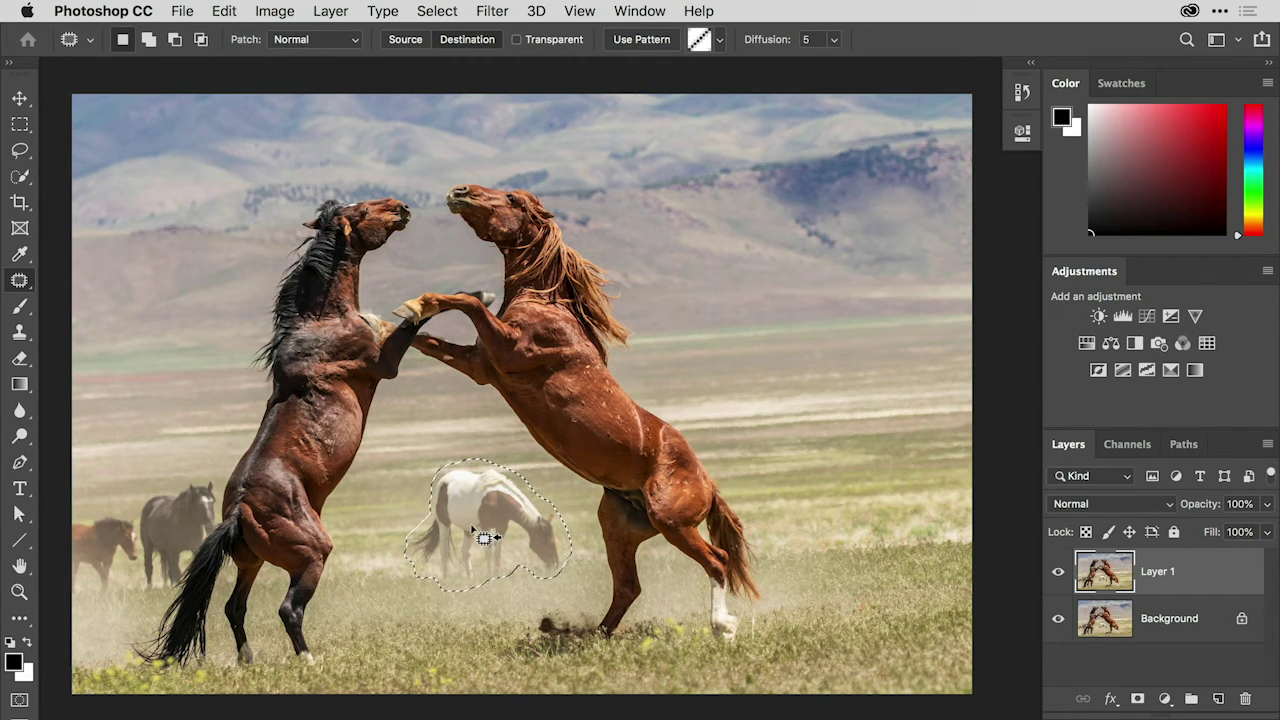
pyautogui.moveTo(484, 537); pyautogui.dragTo(846, 511)
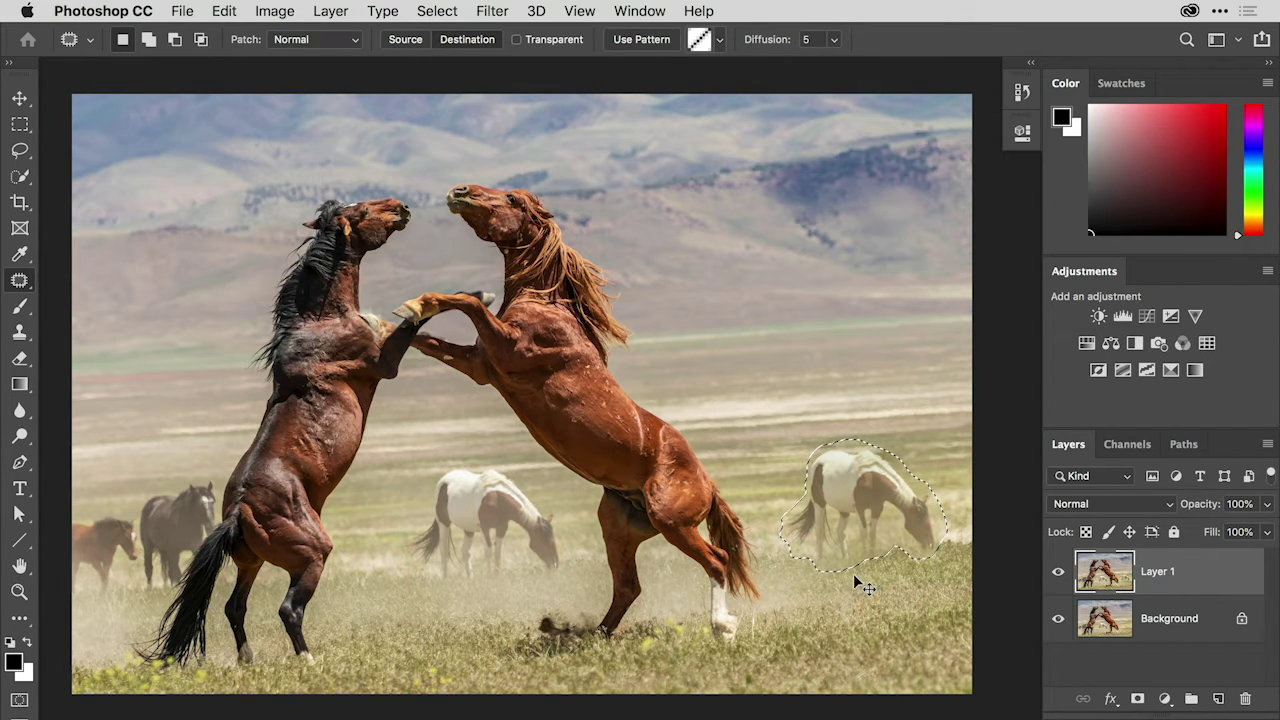
pyautogui.press('super+d')
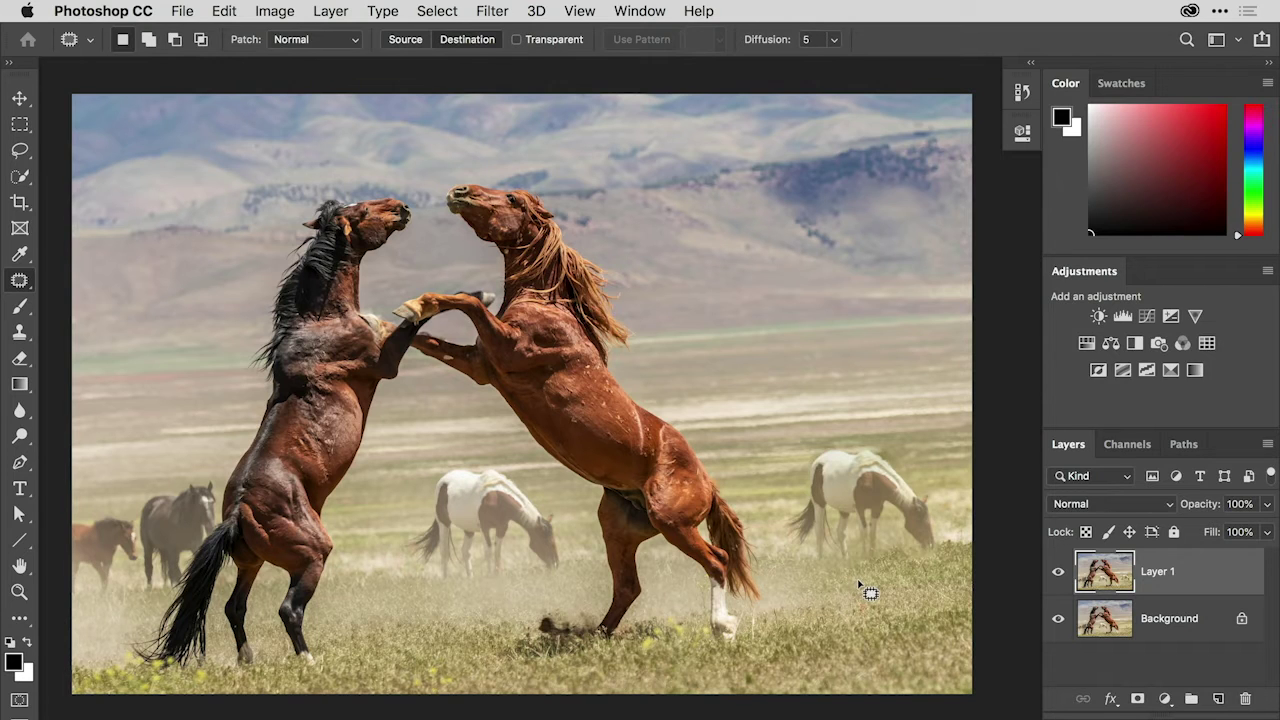
# Undo the copy, then patch in Source mode to cover the horse with grass from the right
pyautogui.press('super+z')
pyautogui.press('super+z')
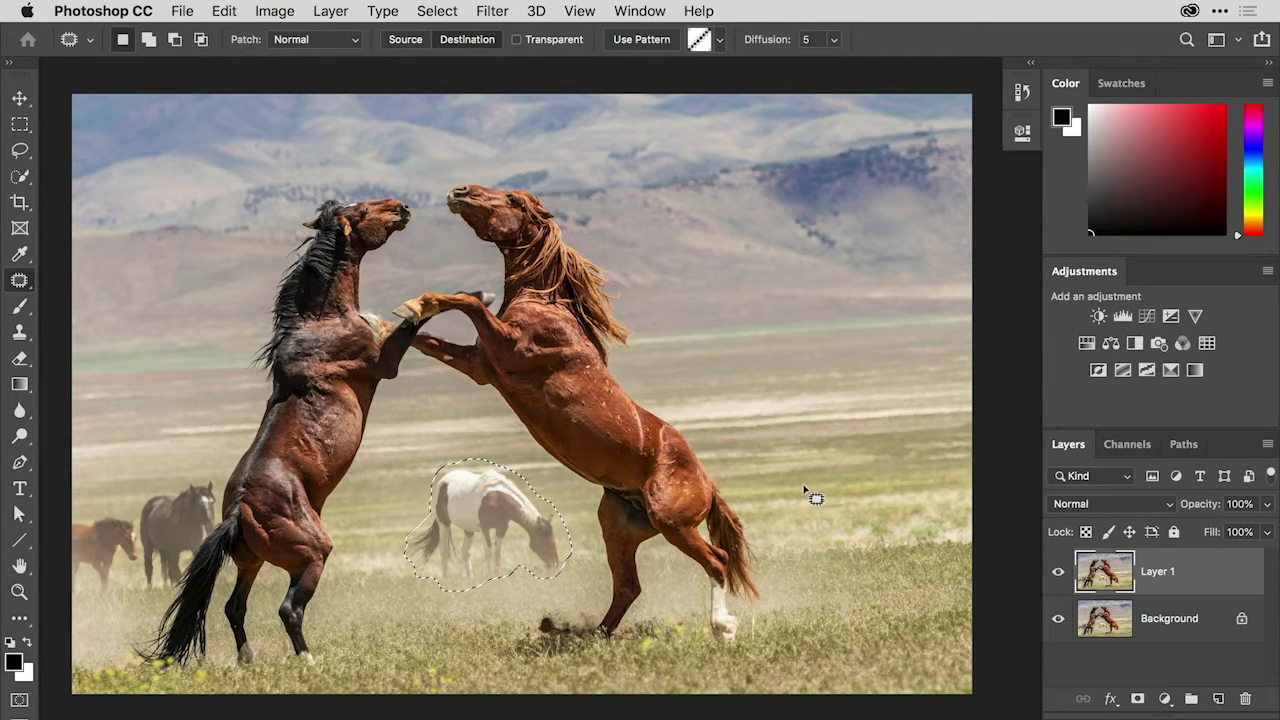
pyautogui.click(410, 40)
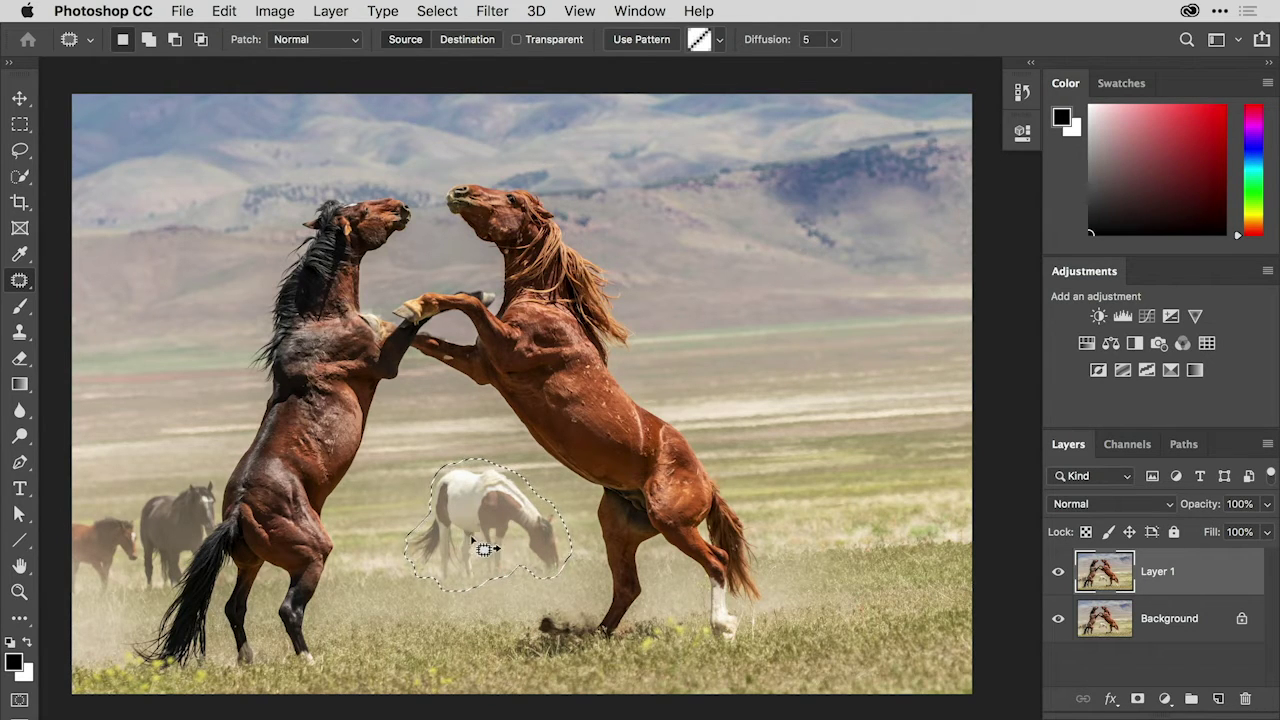
pyautogui.moveTo(483, 548); pyautogui.dragTo(852, 483)
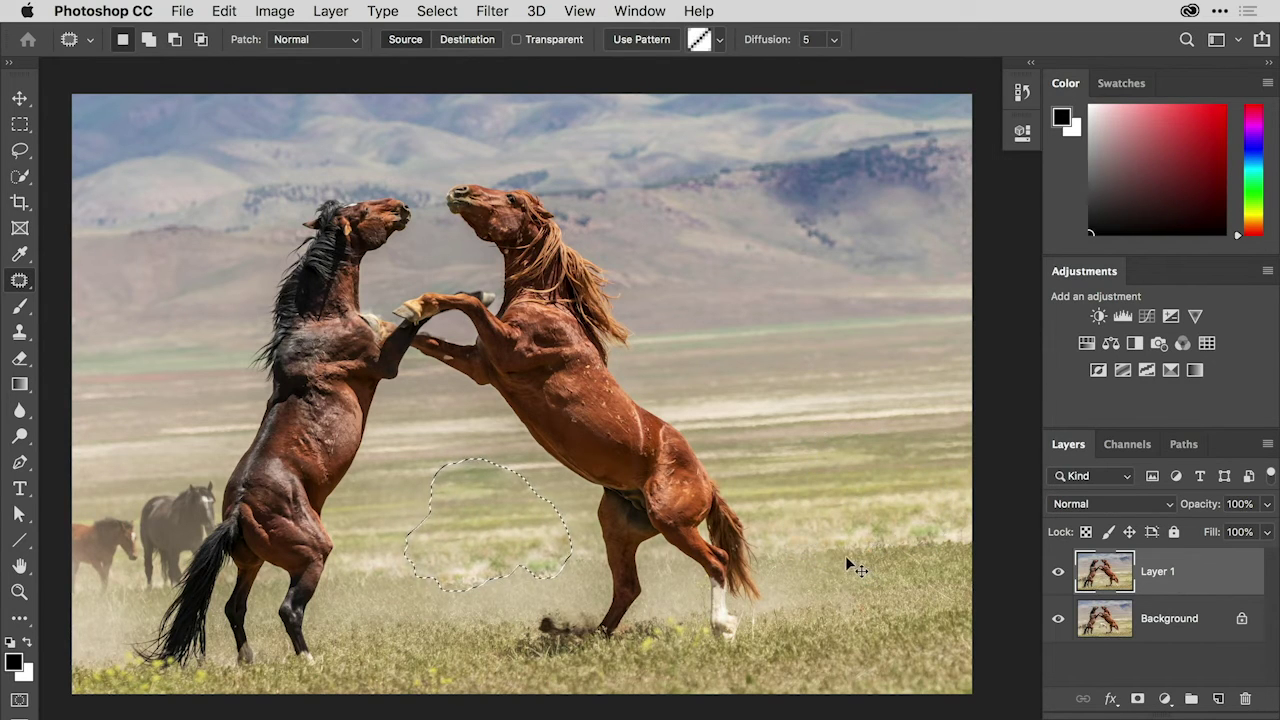
pyautogui.press('super+d')
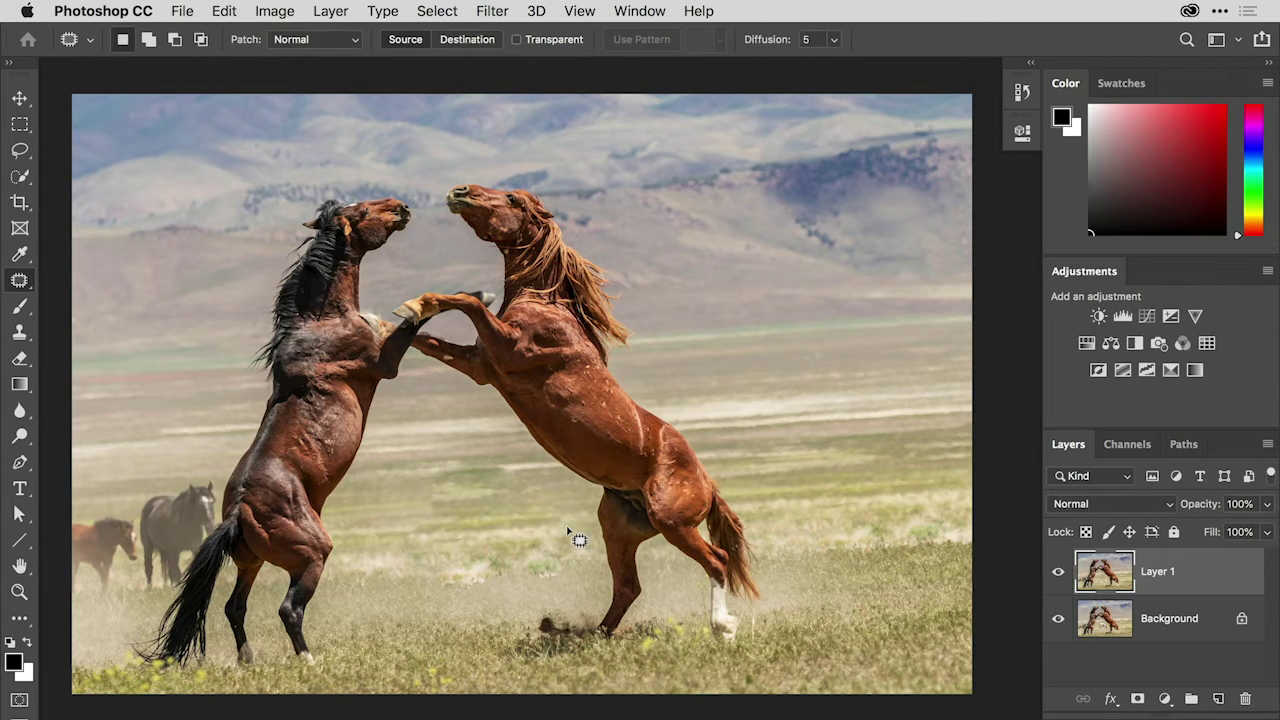
# Undo the grass patch to restore the white horse, then choose Select > Deselect
pyautogui.press('super+z')
pyautogui.press('super+z')
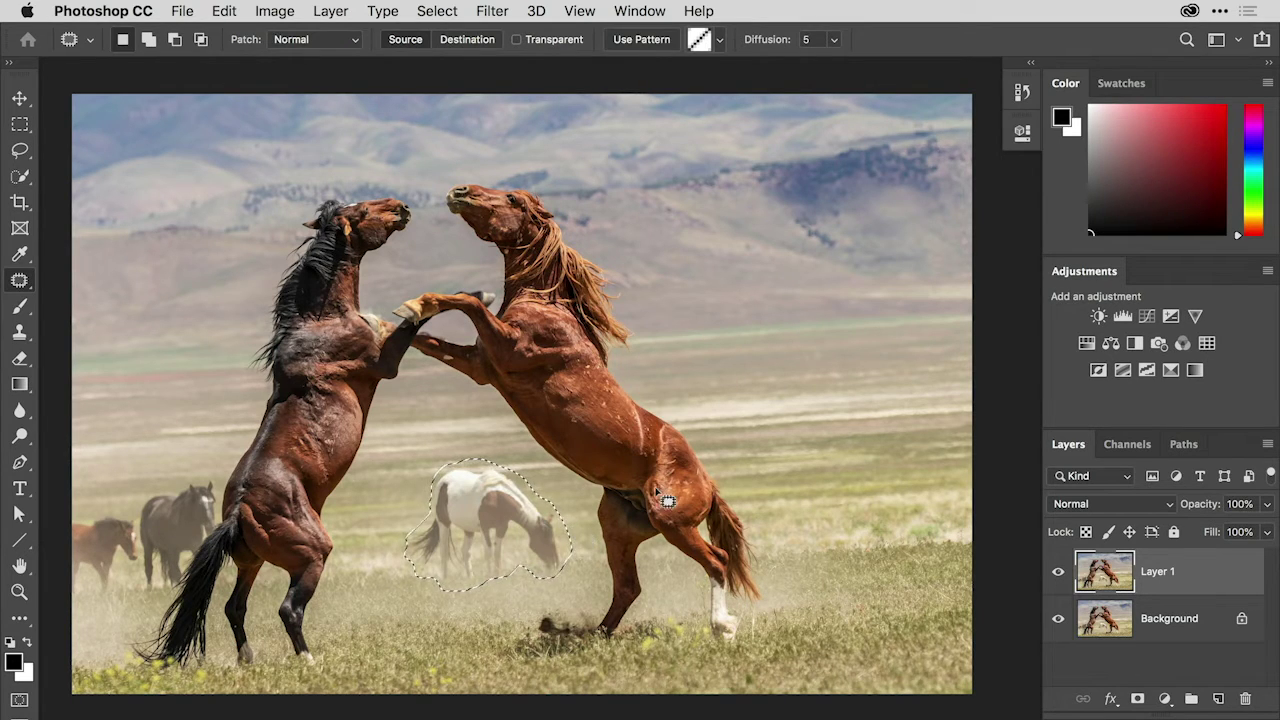
pyautogui.click(446, 12)
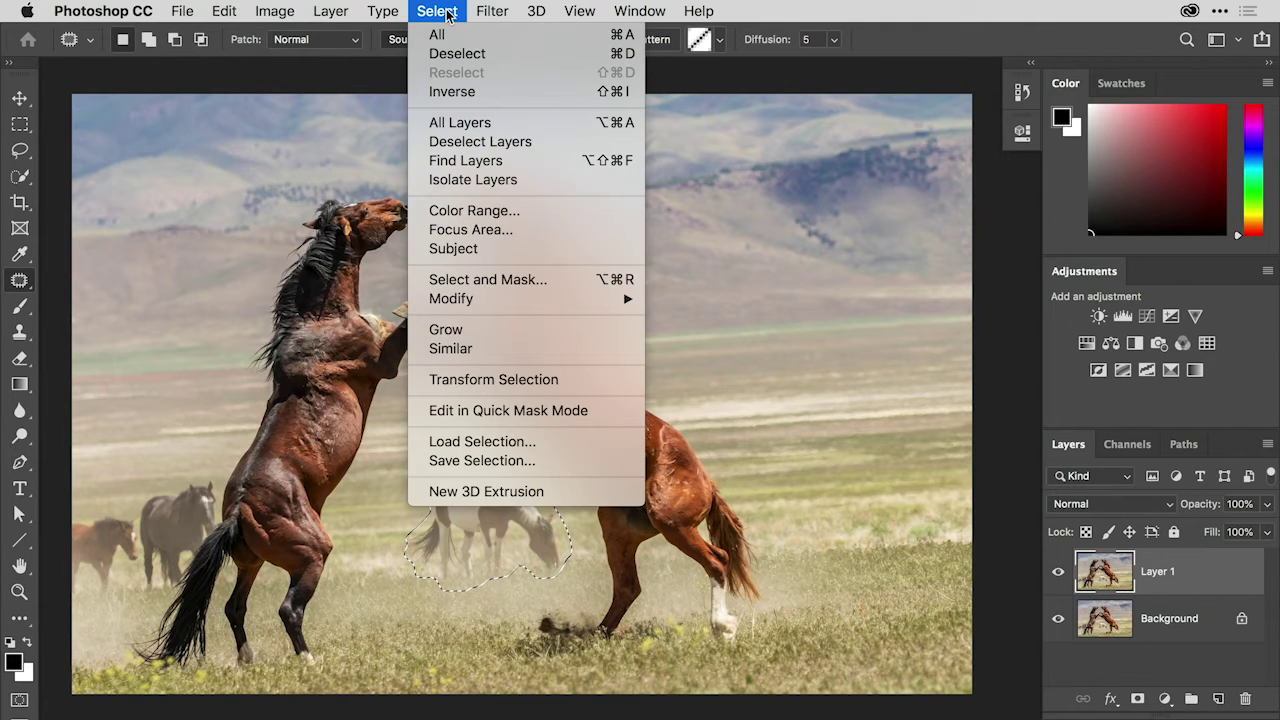
pyautogui.click(481, 56)
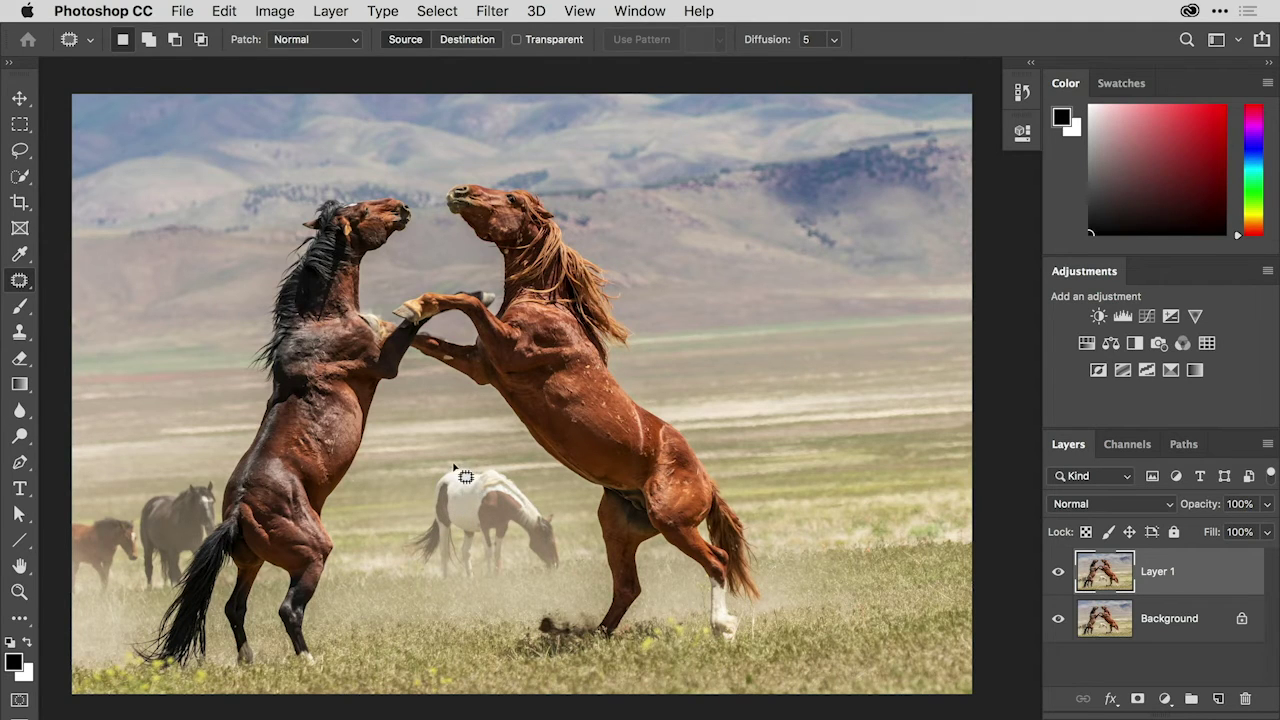
# Outline the horse's rear and fill it with grass from the left using Content-Aware patching
pyautogui.moveTo(454, 465)
pyautogui.mouseDown()
pyautogui.moveTo(403, 558)
pyautogui.moveTo(459, 591)
pyautogui.moveTo(479, 589)
pyautogui.moveTo(483, 572)
pyautogui.moveTo(452, 464)
pyautogui.mouseUp()
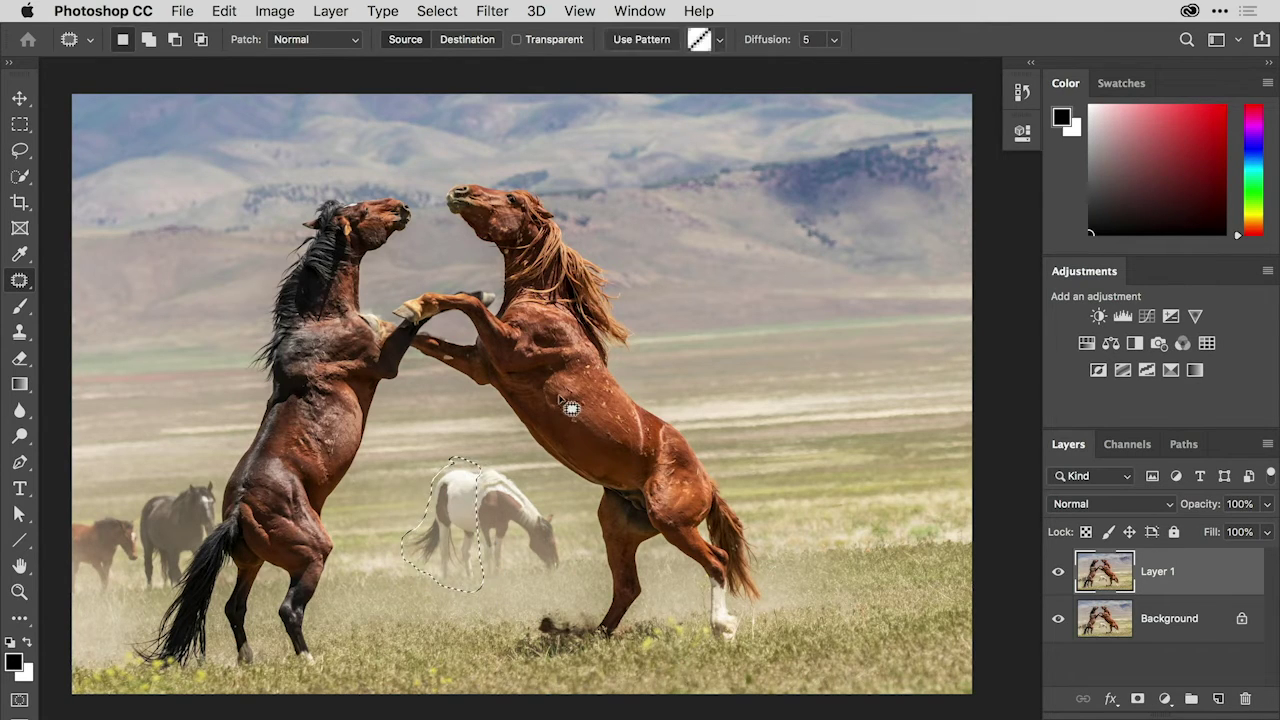
pyautogui.click(349, 41)
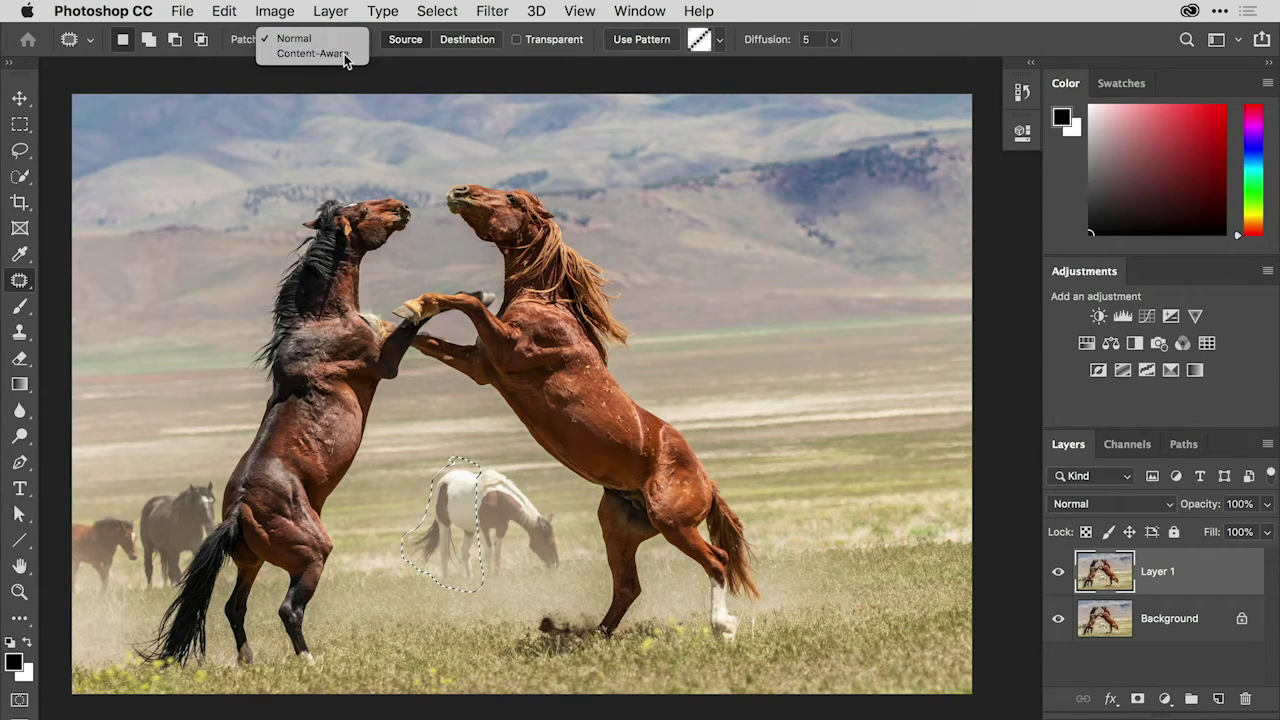
pyautogui.click(347, 55)
pyautogui.moveTo(453, 526); pyautogui.dragTo(390, 528)
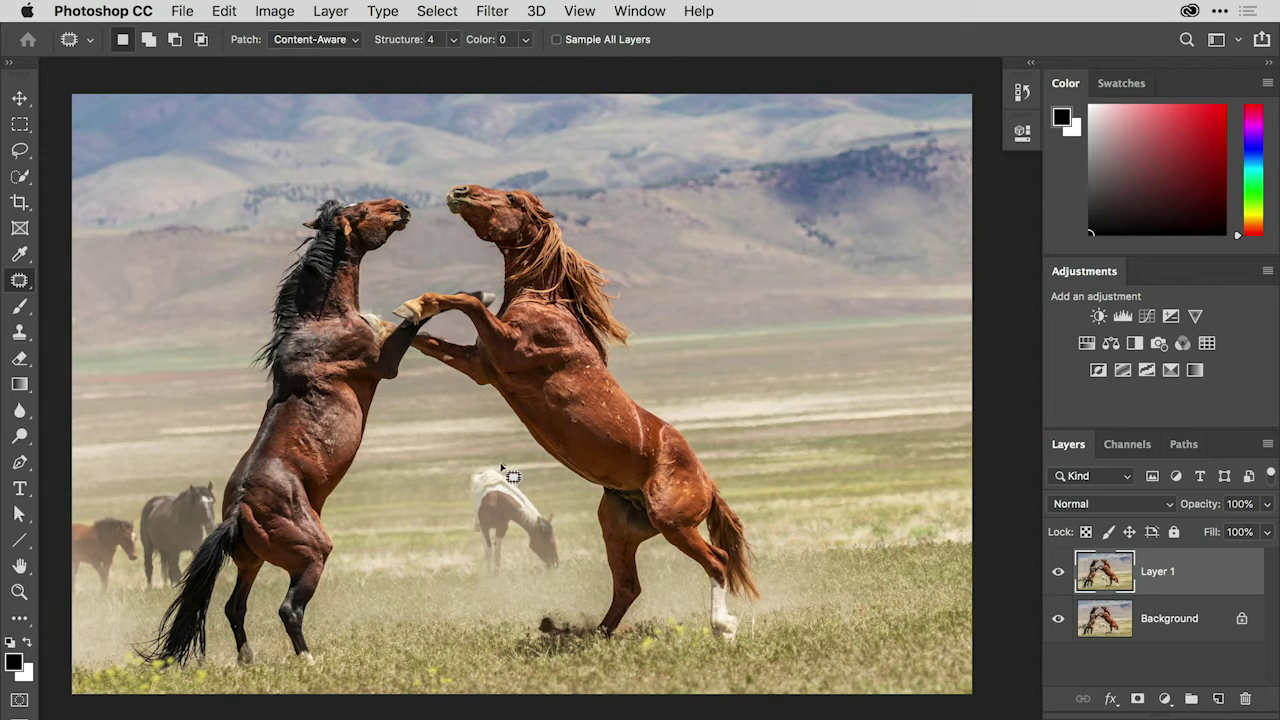
# Outline the rest of the white horse, patch it with grass from the left, and deselect
pyautogui.moveTo(501, 464)
pyautogui.mouseDown()
pyautogui.moveTo(474, 463)
pyautogui.moveTo(463, 522)
pyautogui.mouseUp()
pyautogui.moveTo(474, 558)
pyautogui.mouseDown()
pyautogui.moveTo(500, 586)
pyautogui.moveTo(510, 563)
pyautogui.moveTo(557, 575)
pyautogui.moveTo(562, 514)
pyautogui.moveTo(500, 464)
pyautogui.mouseUp()
pyautogui.moveTo(517, 515); pyautogui.dragTo(405, 521)
pyautogui.hotkey('ctrl', 'd')
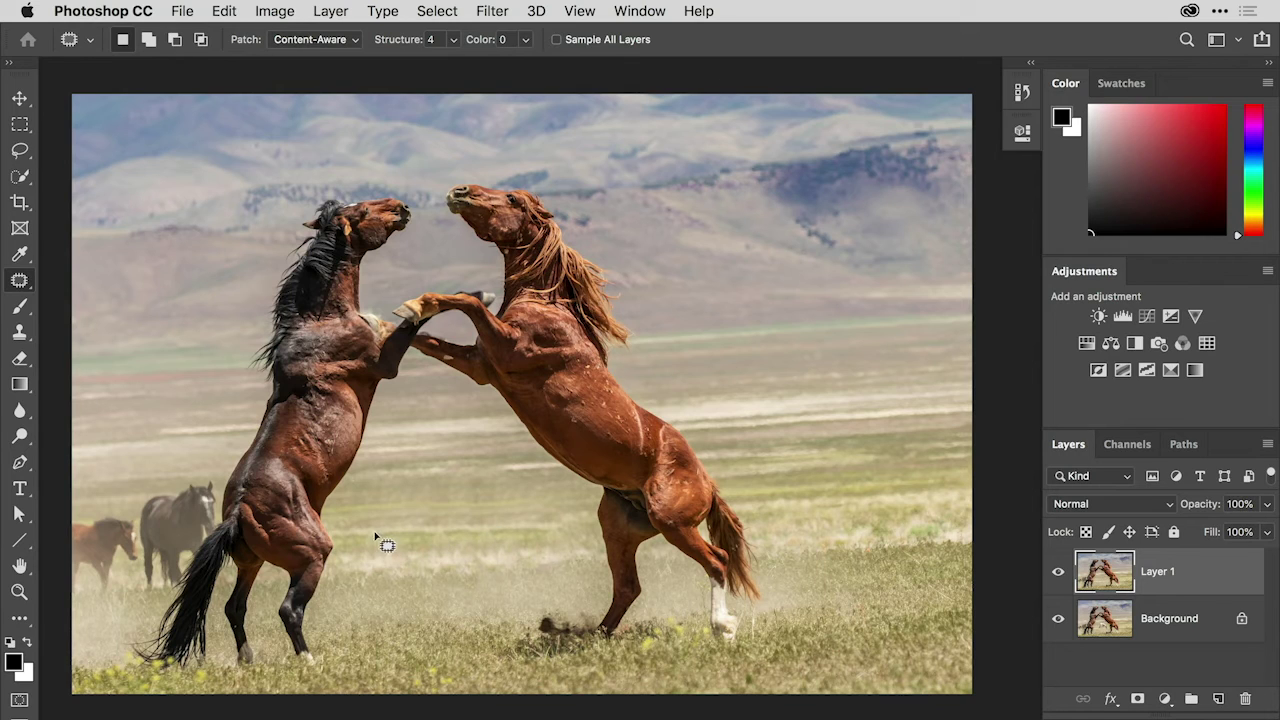
# Paint cloned grass over leftover patch marks with the Clone Stamp, resampling nearby grass
pyautogui.click(21, 340)
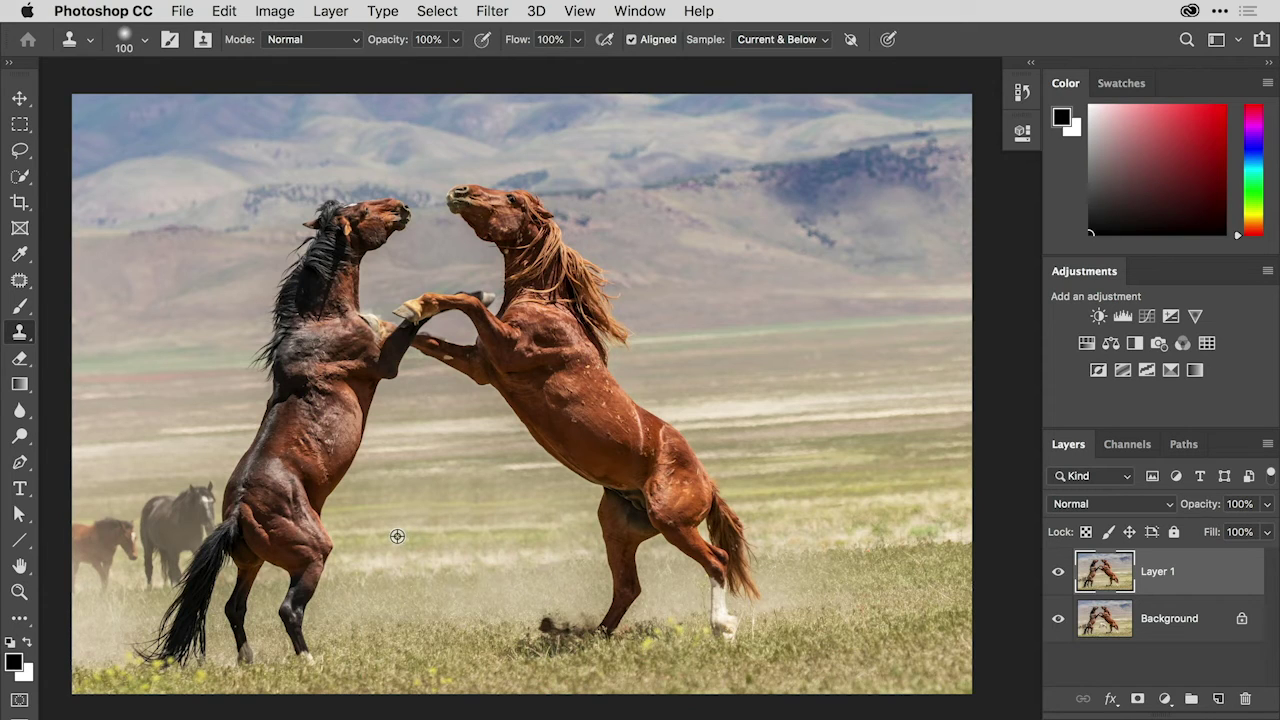
pyautogui.moveTo(430, 535); pyautogui.dragTo(441, 538)
pyautogui.keyDown('alt'); pyautogui.click(471, 471); pyautogui.keyUp('alt')
pyautogui.moveTo(505, 470); pyautogui.dragTo(531, 471)
pyautogui.keyDown('alt'); pyautogui.click(398, 594); pyautogui.keyUp('alt')
pyautogui.click(1055, 573)
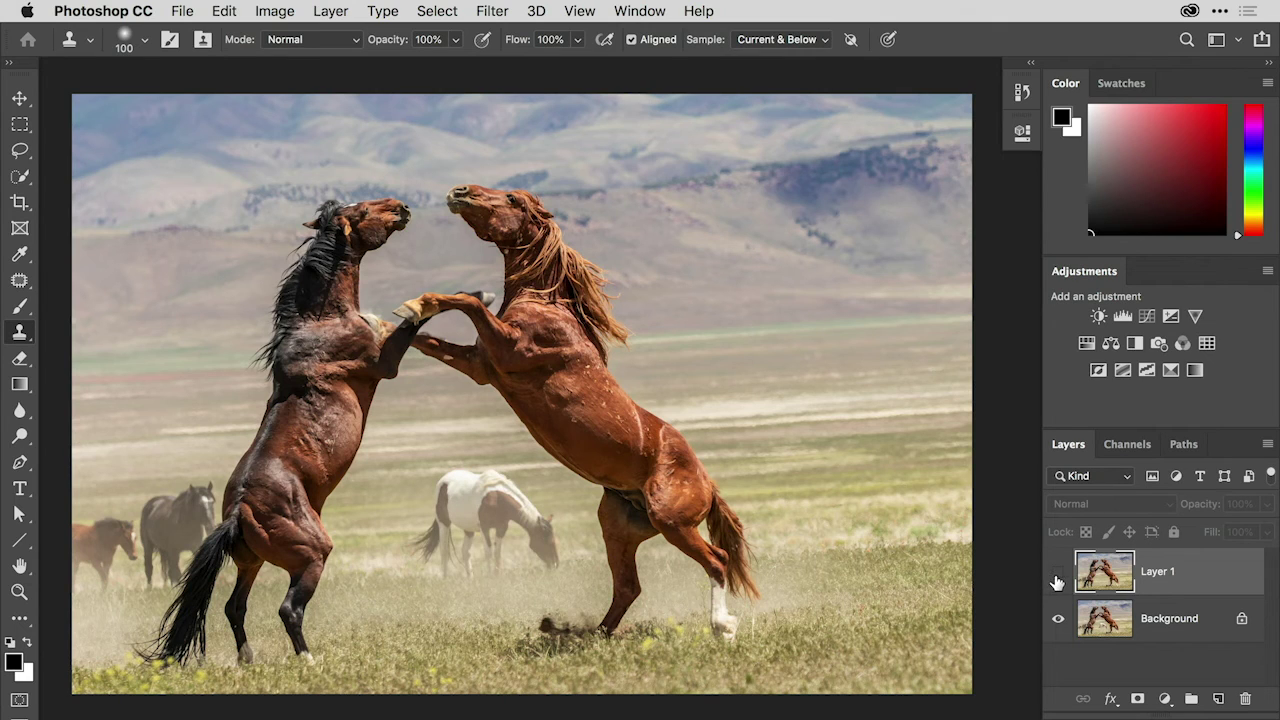
pyautogui.click(1056, 576)
pyautogui.click(1056, 576)
pyautogui.click(1056, 576)
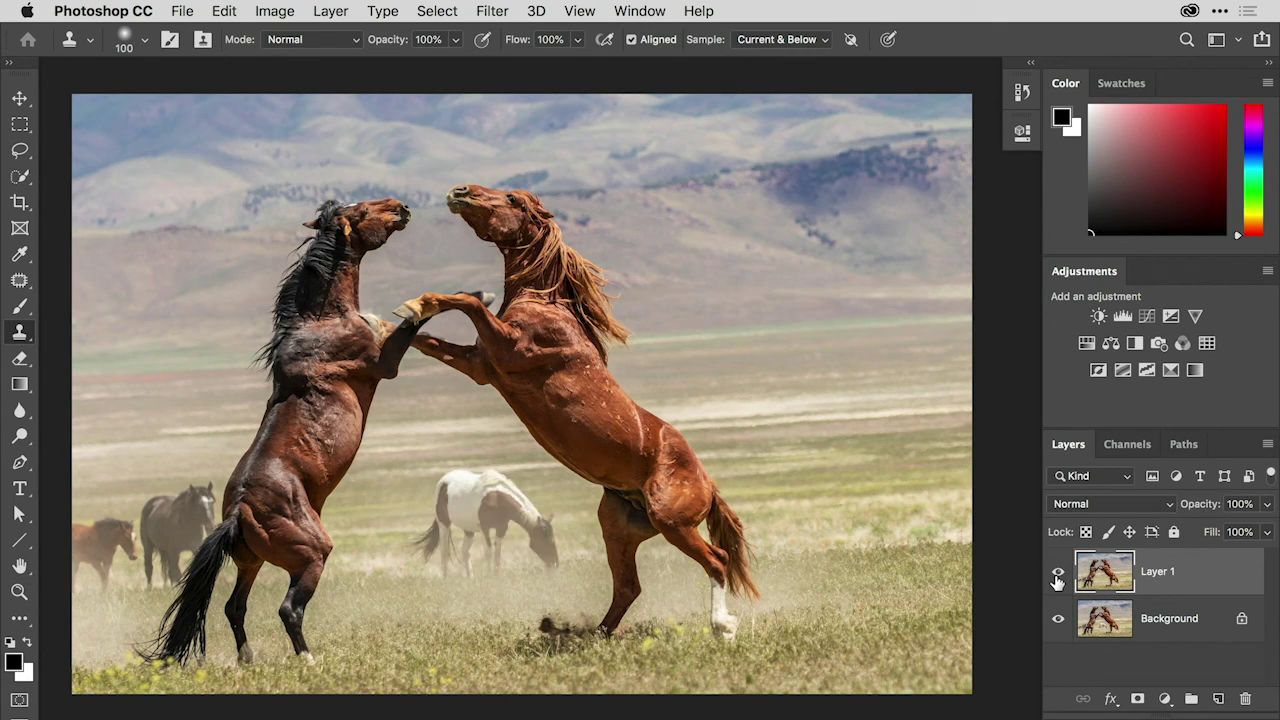
pyautogui.click(1057, 577)
pyautogui.click(1057, 577)
pyautogui.click(1058, 577)
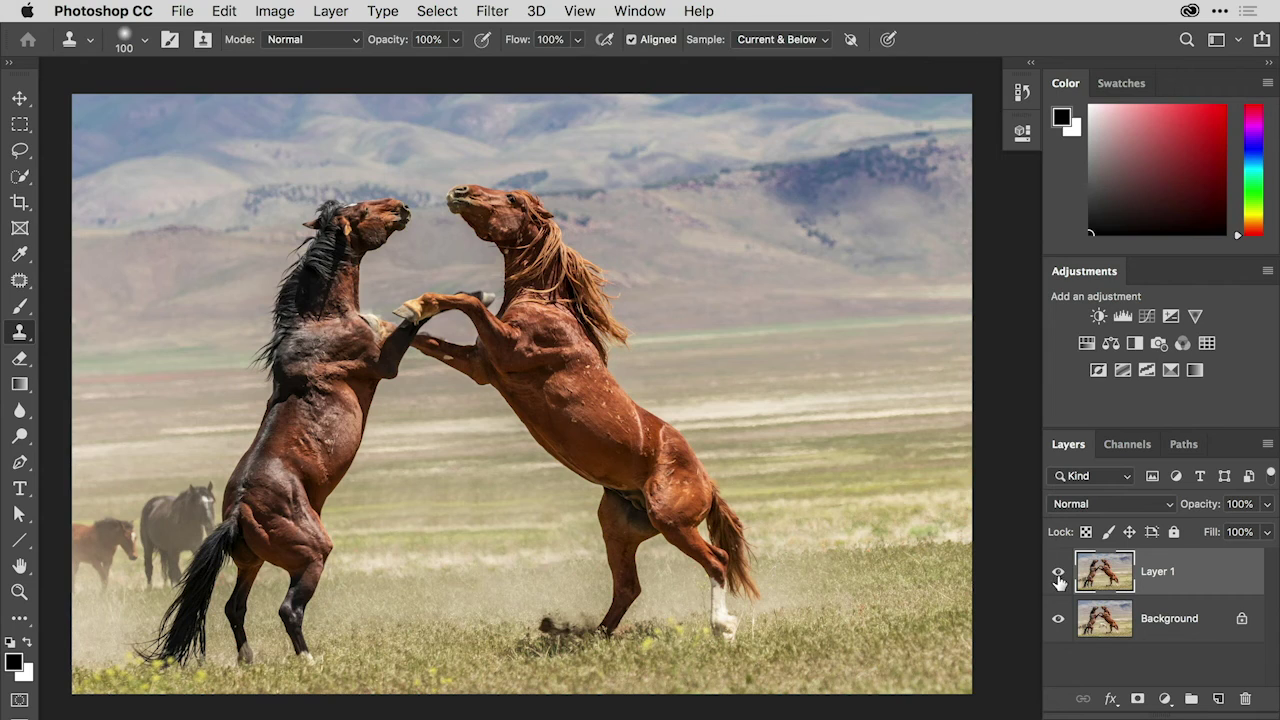